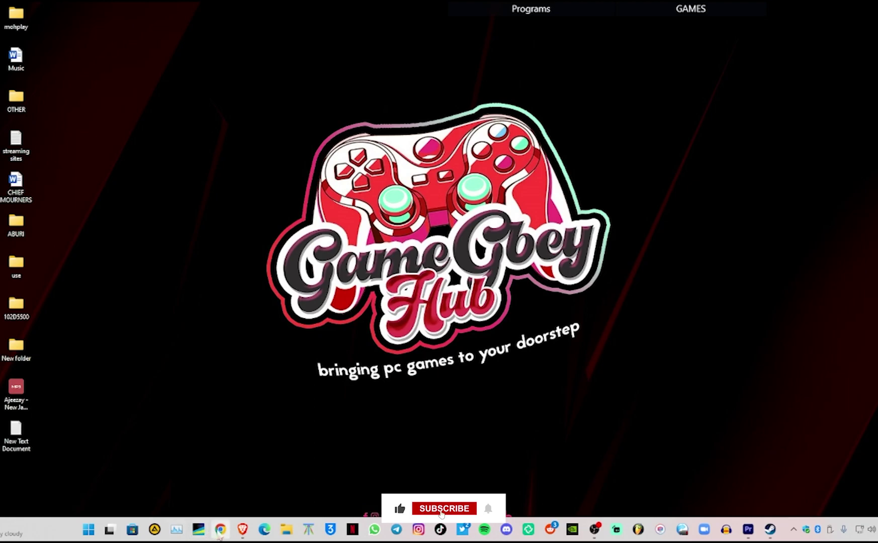
pyautogui.click(221, 529)
pyautogui.click(565, 10)
pyautogui.click(546, 27)
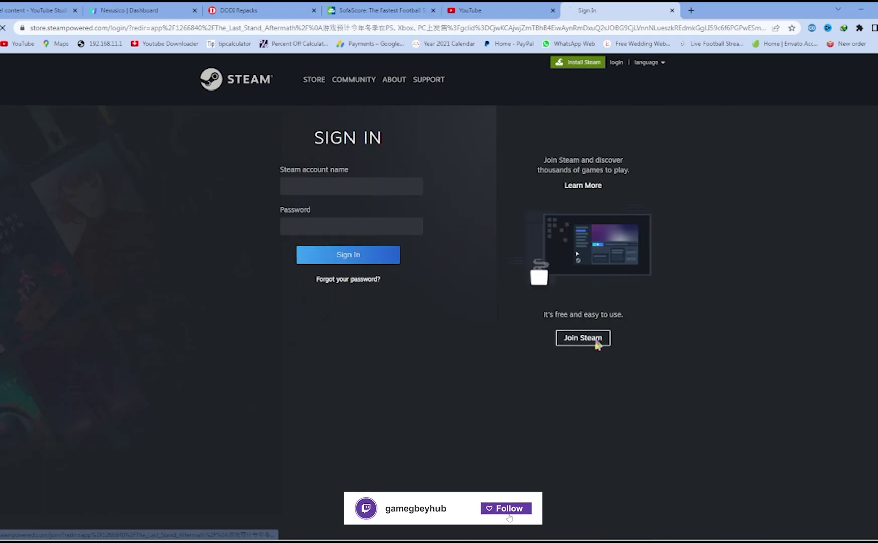
pyautogui.click(597, 344)
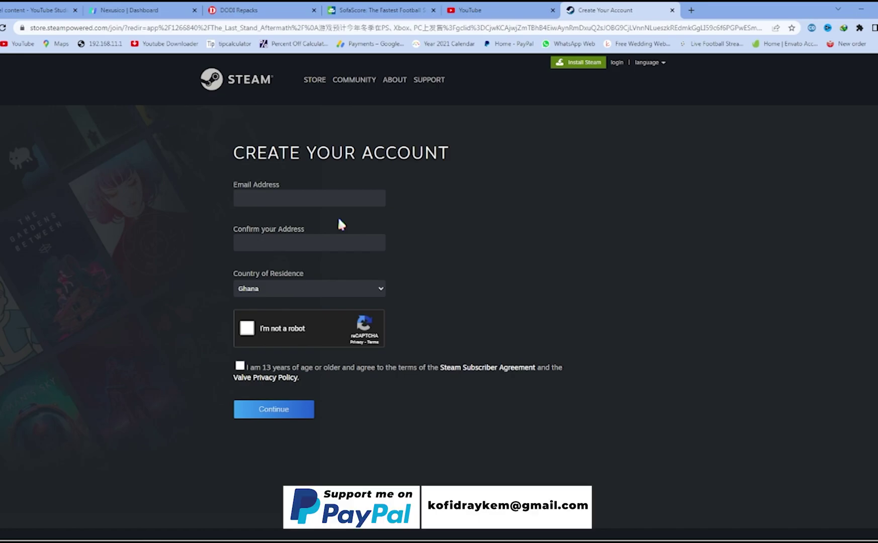
pyautogui.click(577, 65)
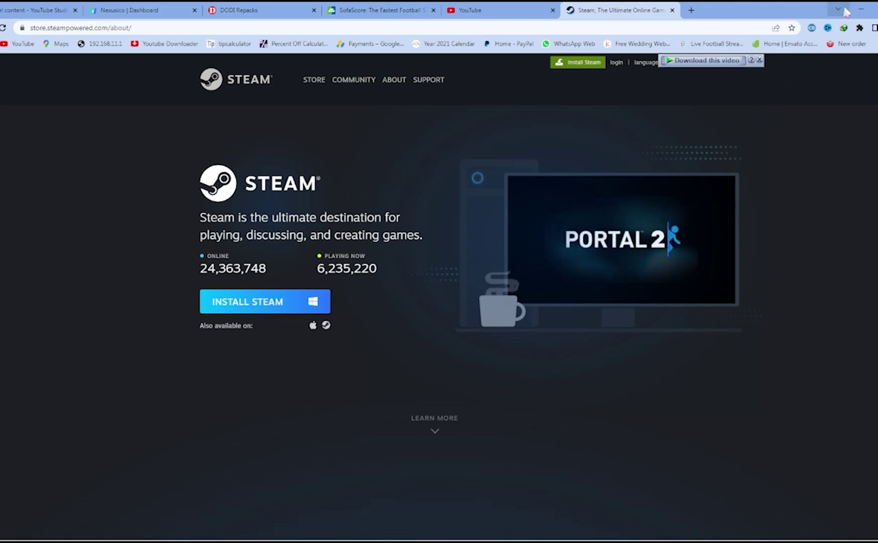
pyautogui.click(860, 9)
# Switch to the Steam client, search the store for "efootball" and open the eFootball 2022 store page
pyautogui.moveTo(719, 28)
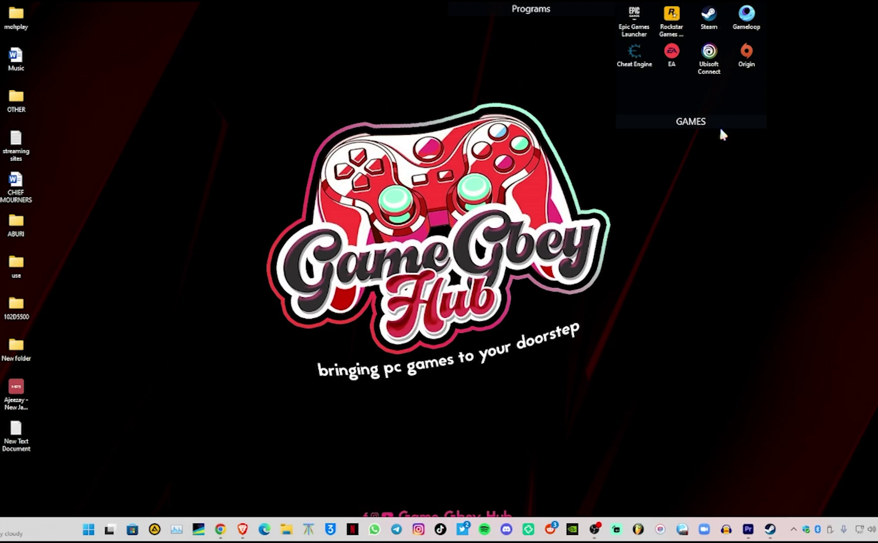
pyautogui.click(770, 529)
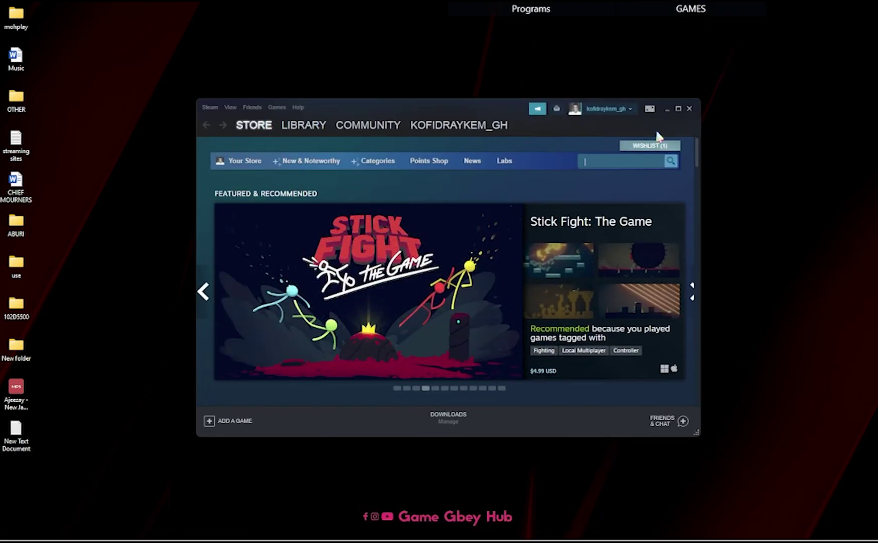
pyautogui.click(622, 161)
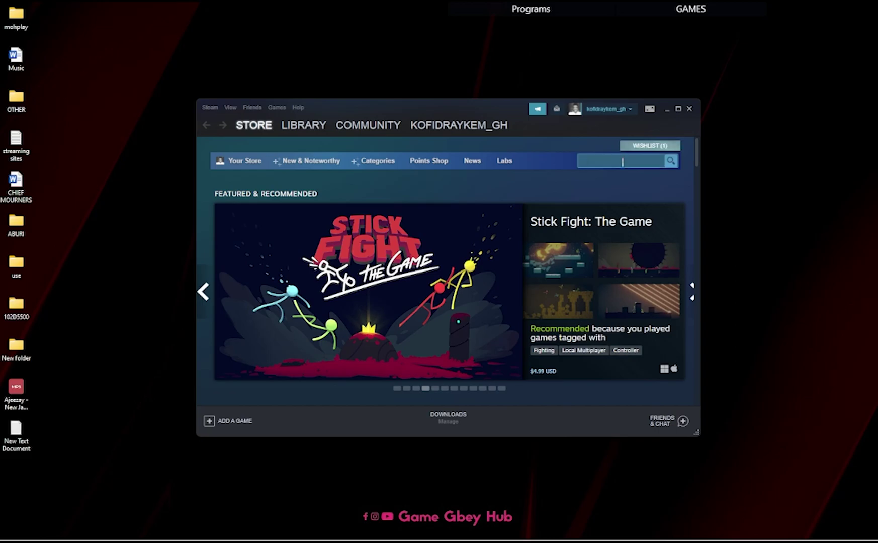
pyautogui.write('efoot')
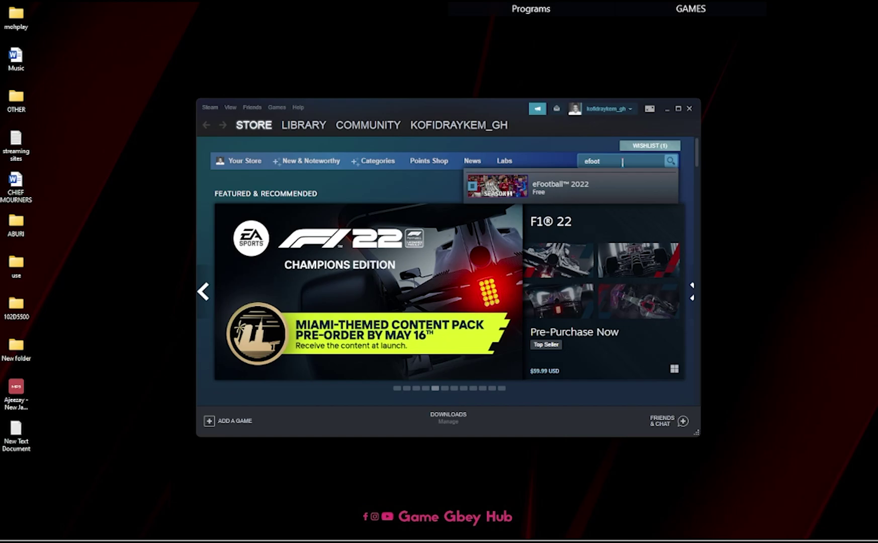
pyautogui.write('ball')
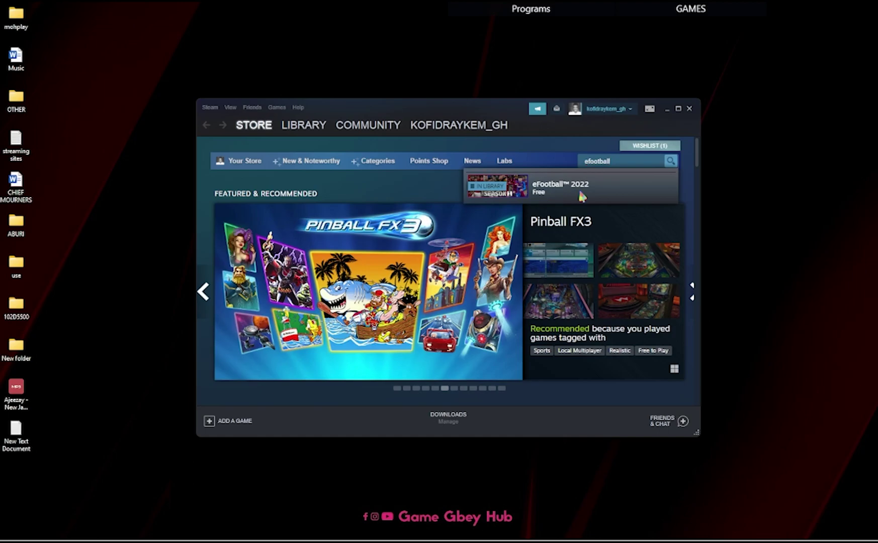
pyautogui.click(580, 193)
pyautogui.scroll(-5, 403, 259)
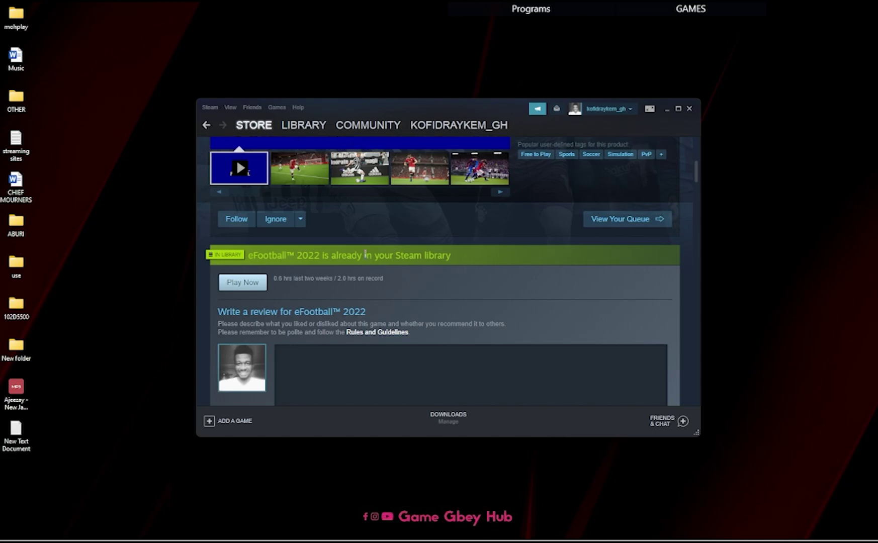
# Open eFootball 2022 in the library, review the install locations offered in its install dialog, and cancel the installation
pyautogui.click(305, 126)
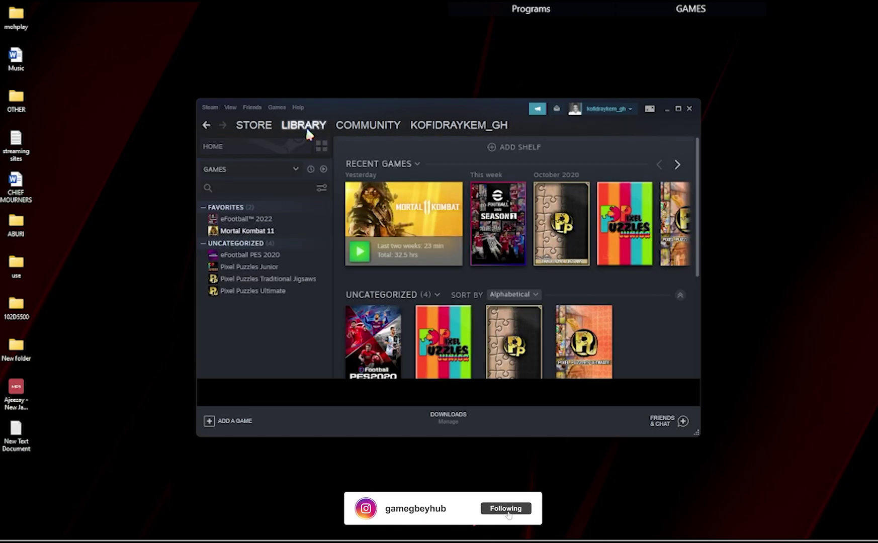
pyautogui.click(259, 219)
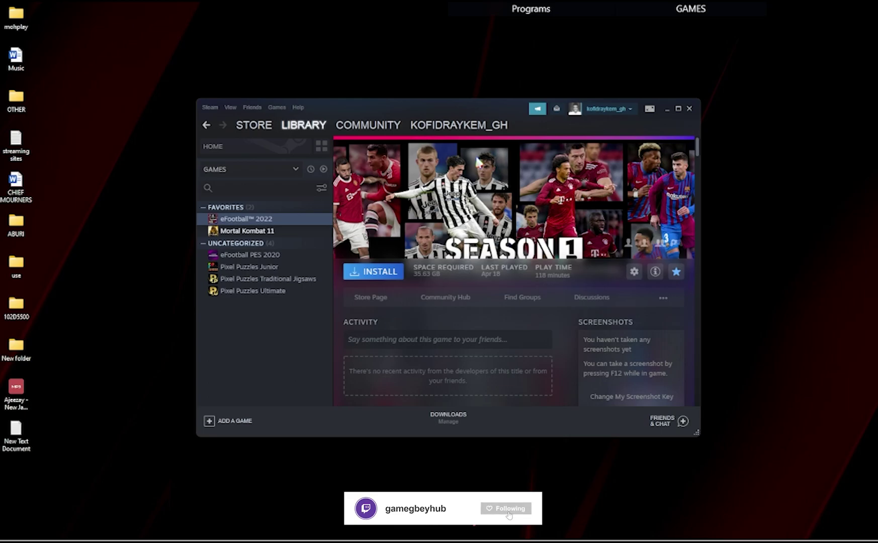
pyautogui.click(394, 279)
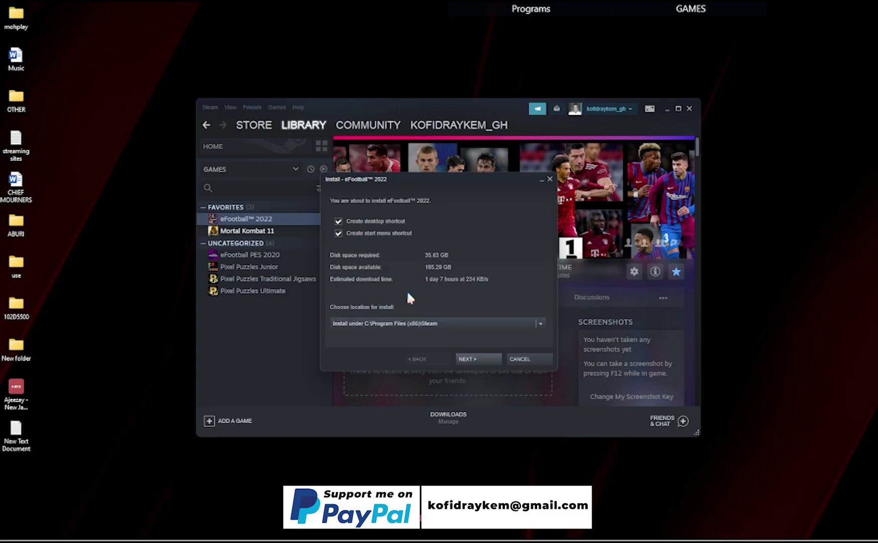
pyautogui.click(539, 321)
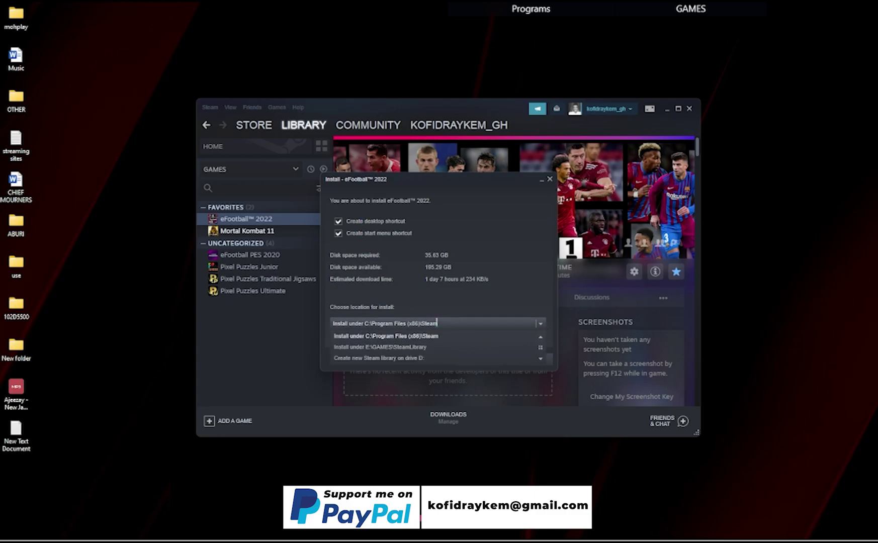
pyautogui.click(541, 324)
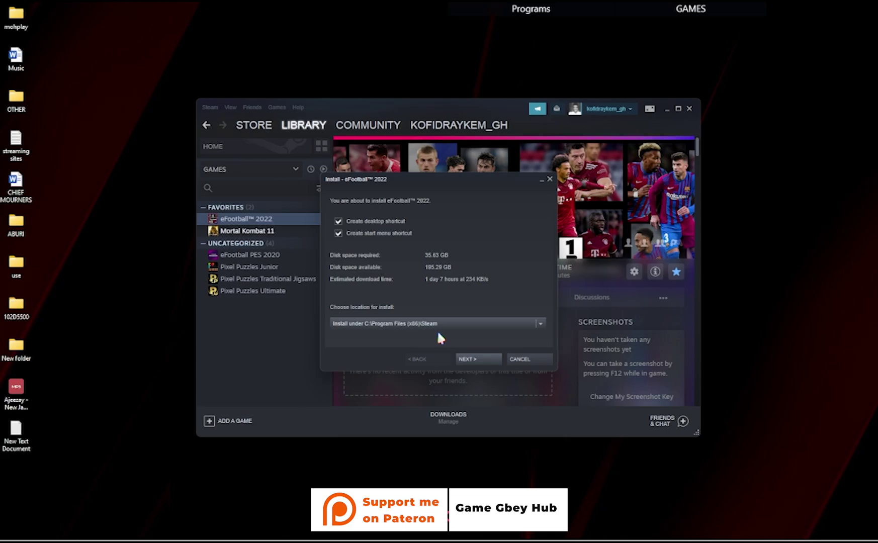
pyautogui.click(541, 323)
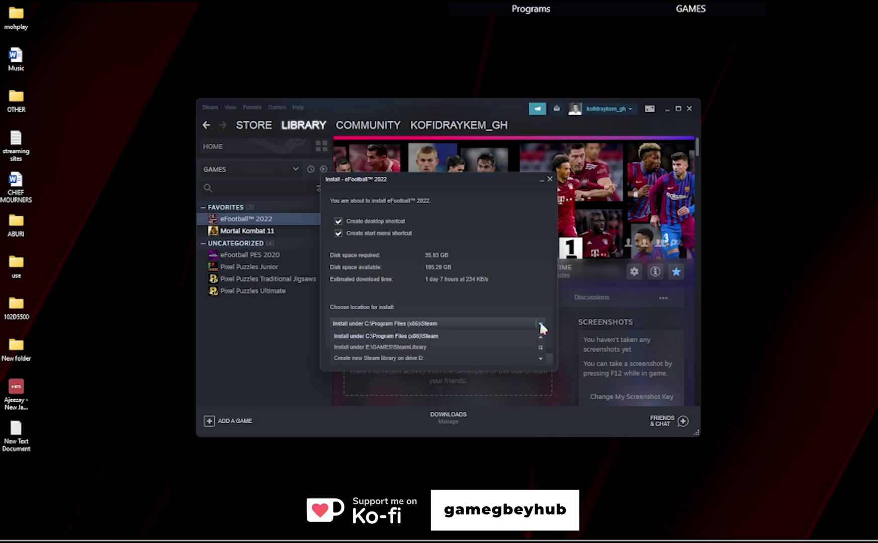
pyautogui.click(540, 325)
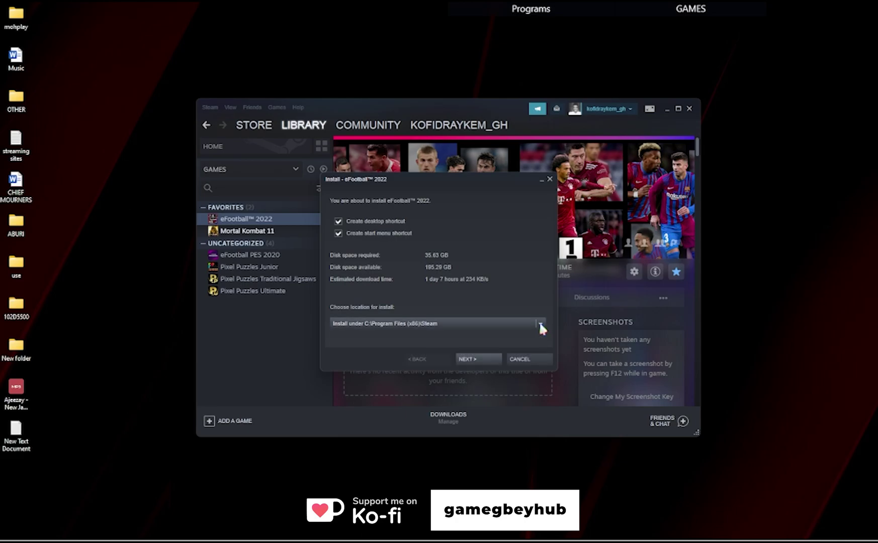
pyautogui.click(520, 360)
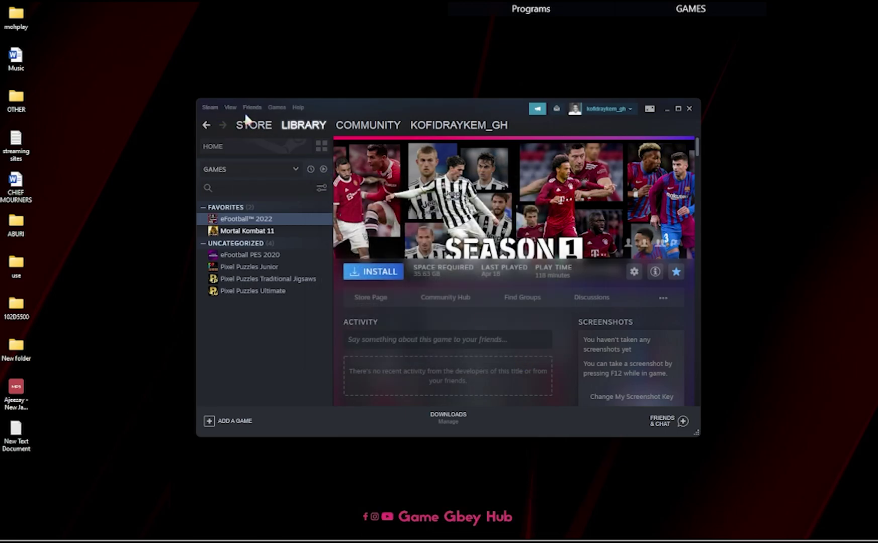
# Open the Steam library folders manager from the Downloads settings
pyautogui.click(211, 107)
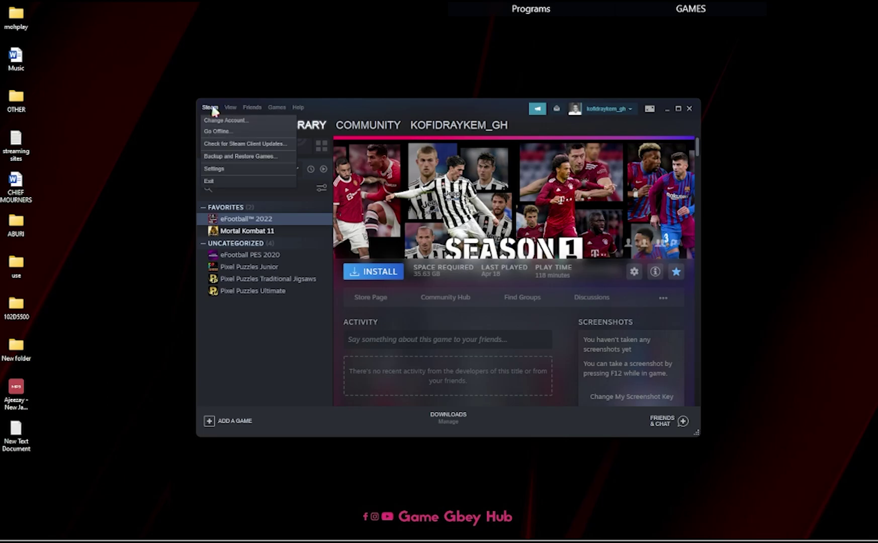
pyautogui.click(226, 170)
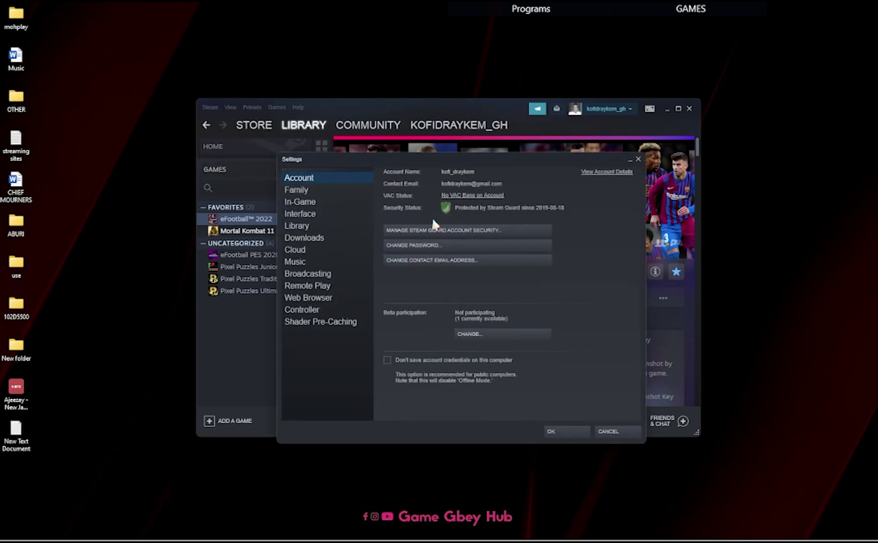
pyautogui.click(300, 236)
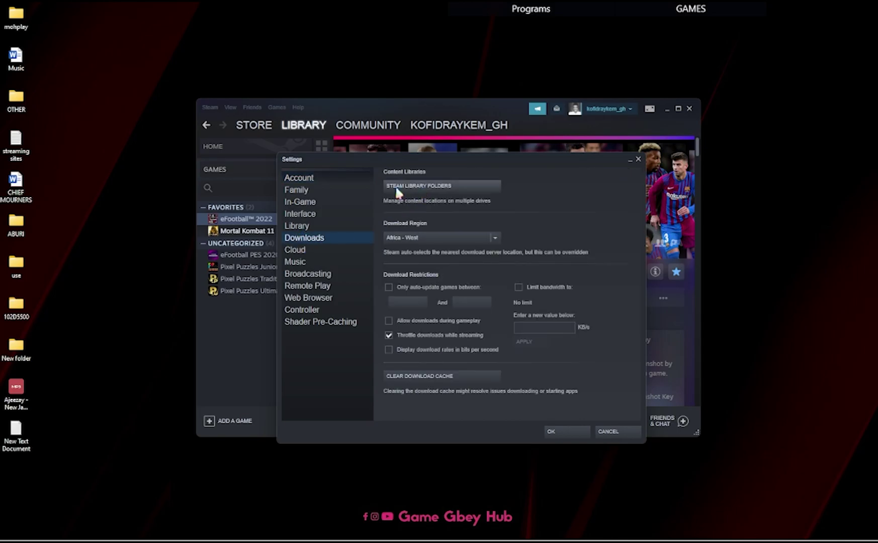
pyautogui.click(435, 189)
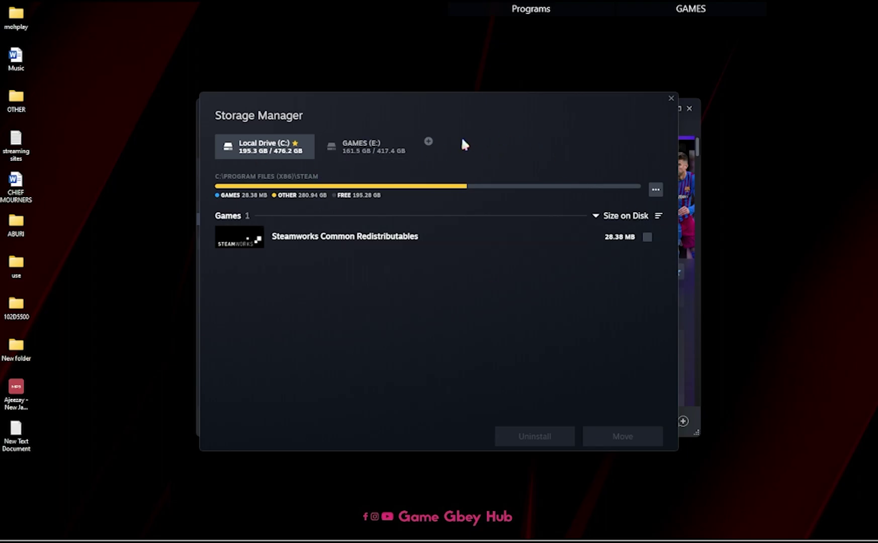
# Review the drive and custom location choices for a new Steam library folder, cancel without adding one, and close the settings
pyautogui.click(428, 144)
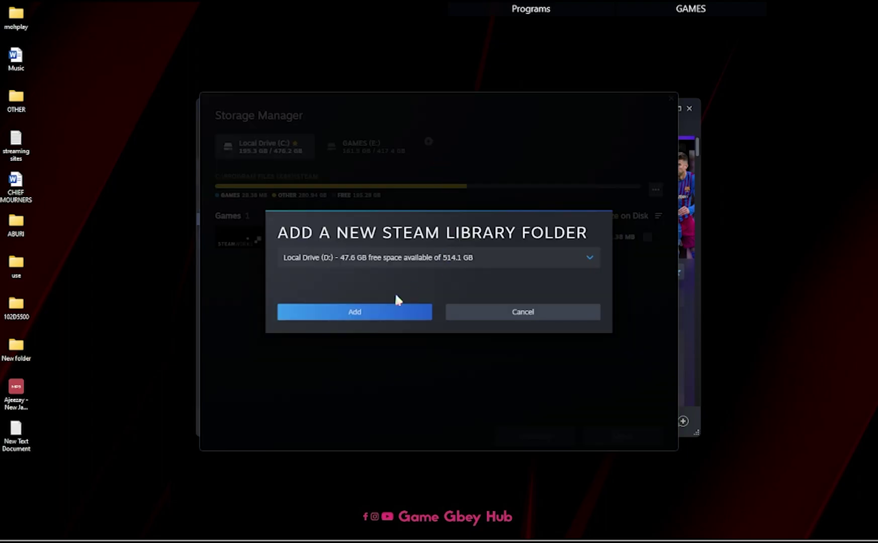
pyautogui.click(560, 264)
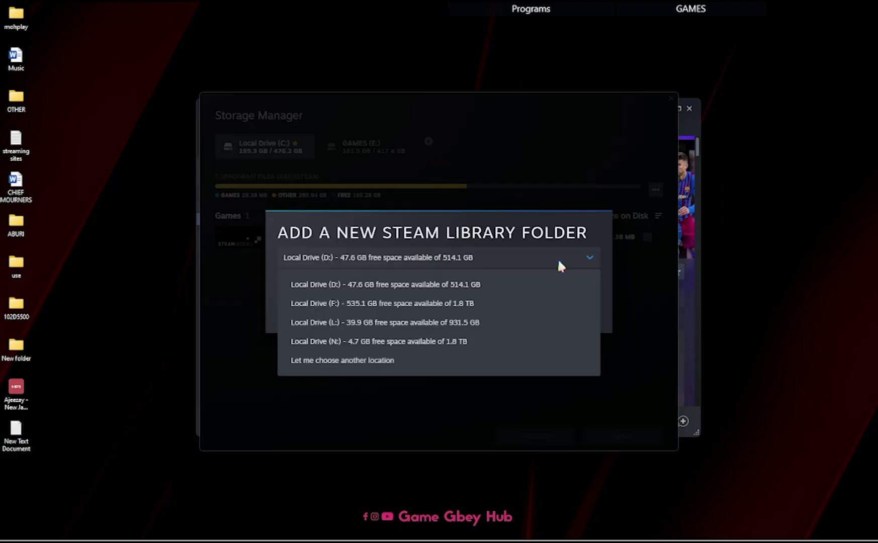
pyautogui.click(354, 369)
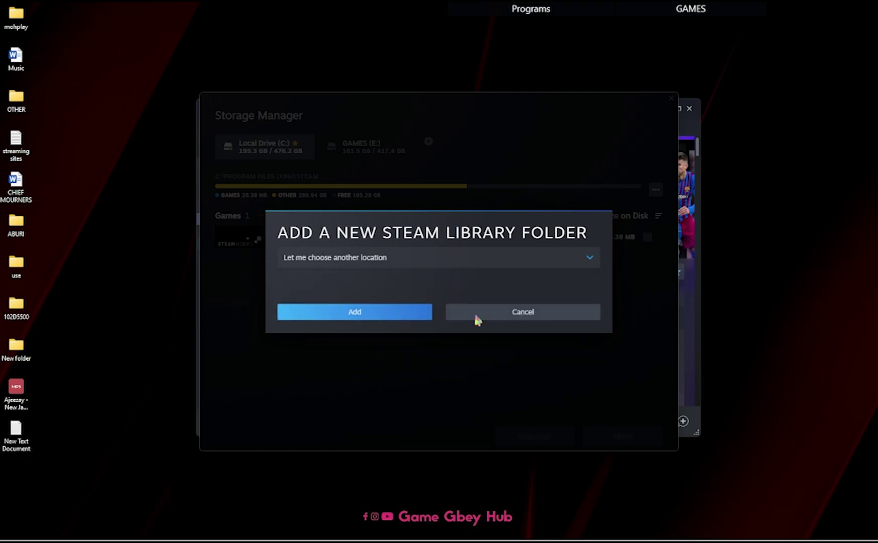
pyautogui.click(490, 314)
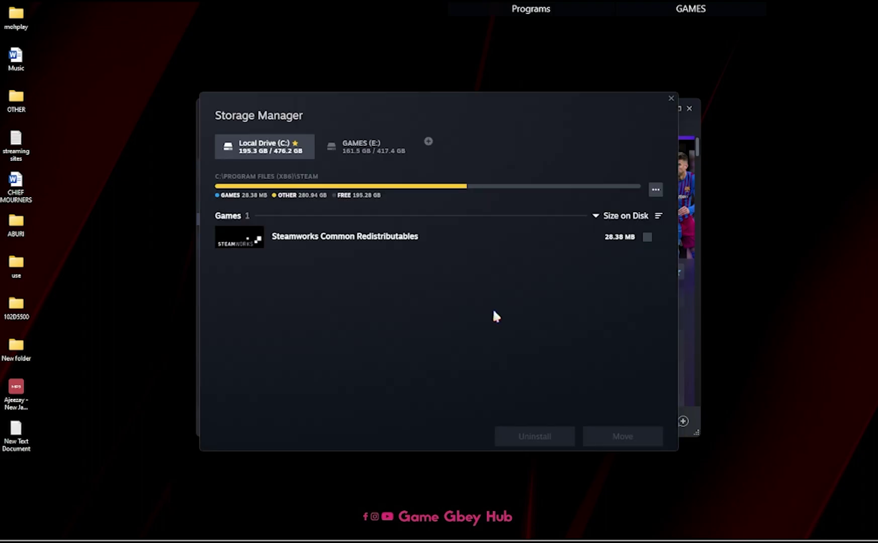
pyautogui.click(671, 99)
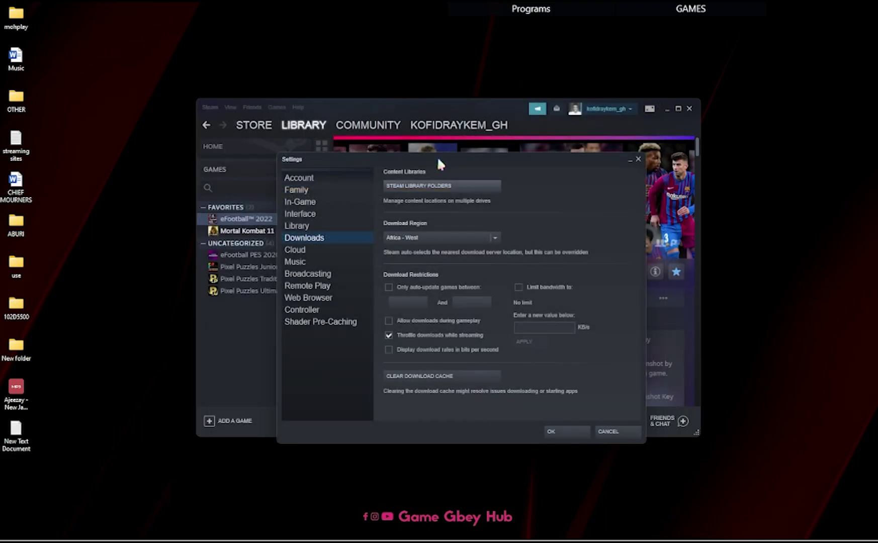
pyautogui.click(638, 159)
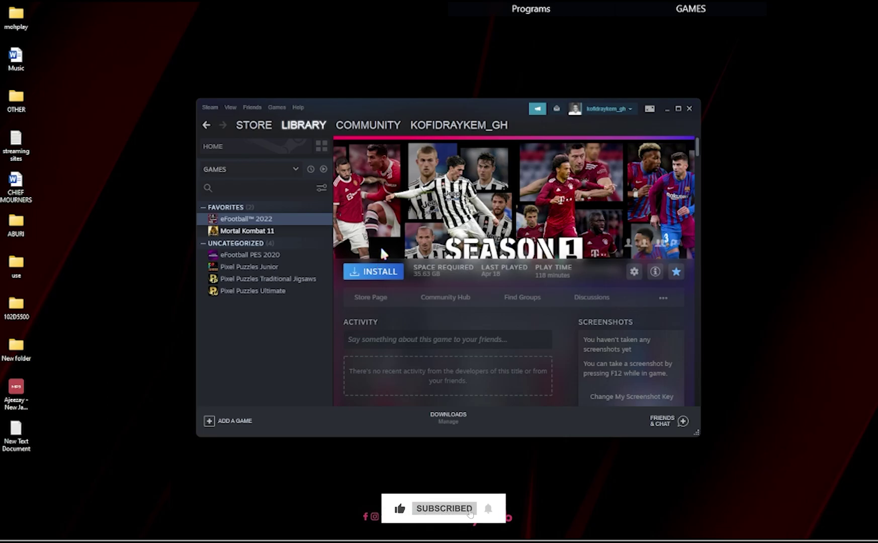
# Close the Steam window and select the eFootball folder inside "eeee" on the GAMES (E:) drive in File Explorer
pyautogui.click(689, 107)
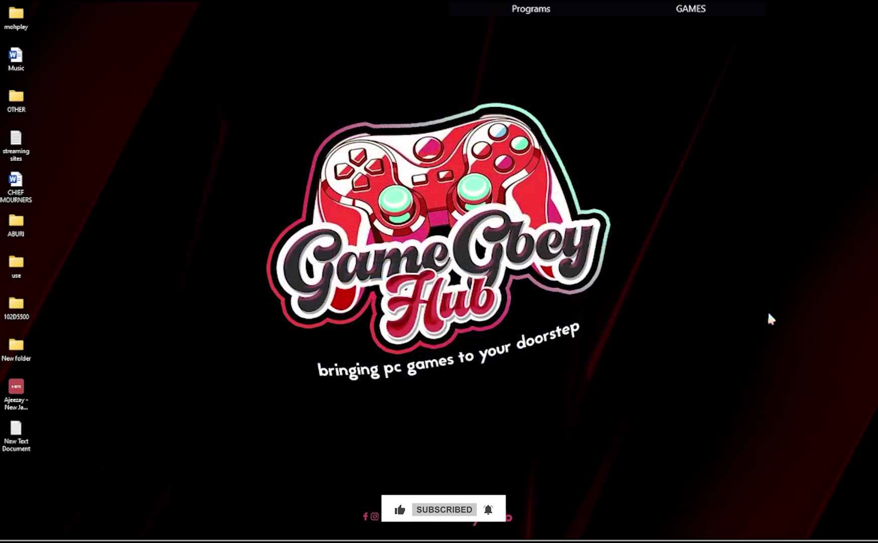
pyautogui.rightClick(719, 270)
pyautogui.press('super+e')
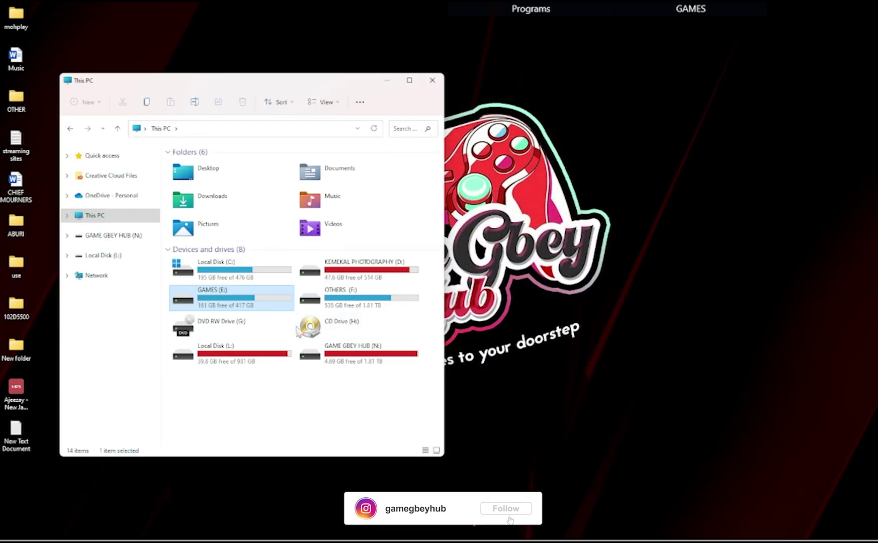
pyautogui.doubleClick(237, 301)
pyautogui.doubleClick(203, 167)
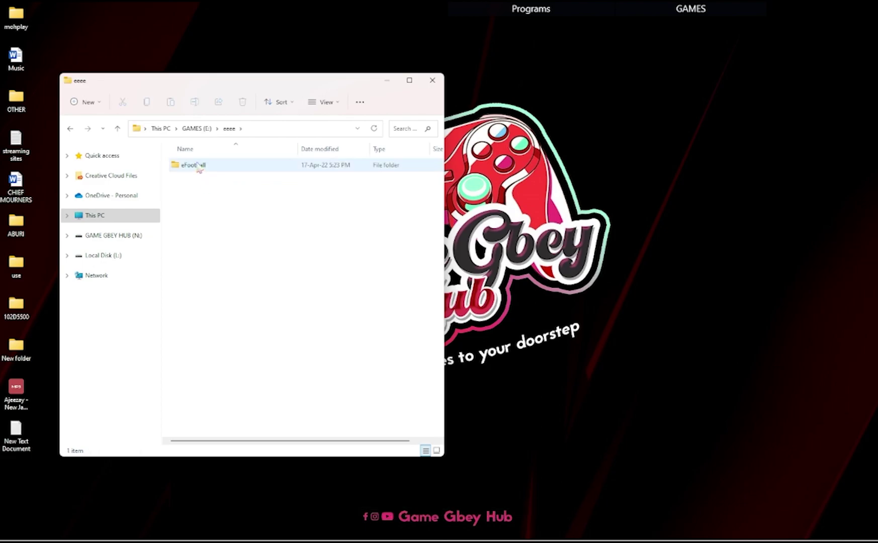
pyautogui.click(211, 168)
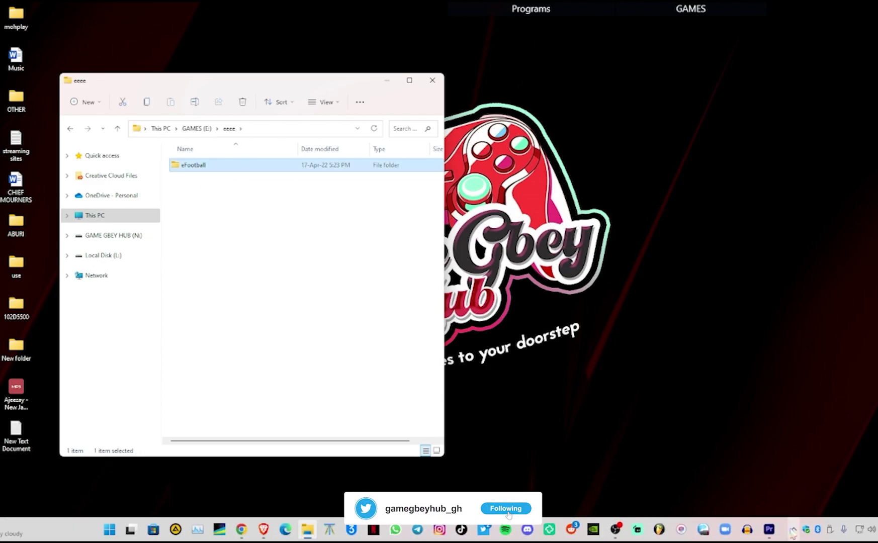
# Check the hidden system tray icons for the Steam client
pyautogui.click(793, 529)
pyautogui.rightClick(793, 461)
pyautogui.click(807, 460)
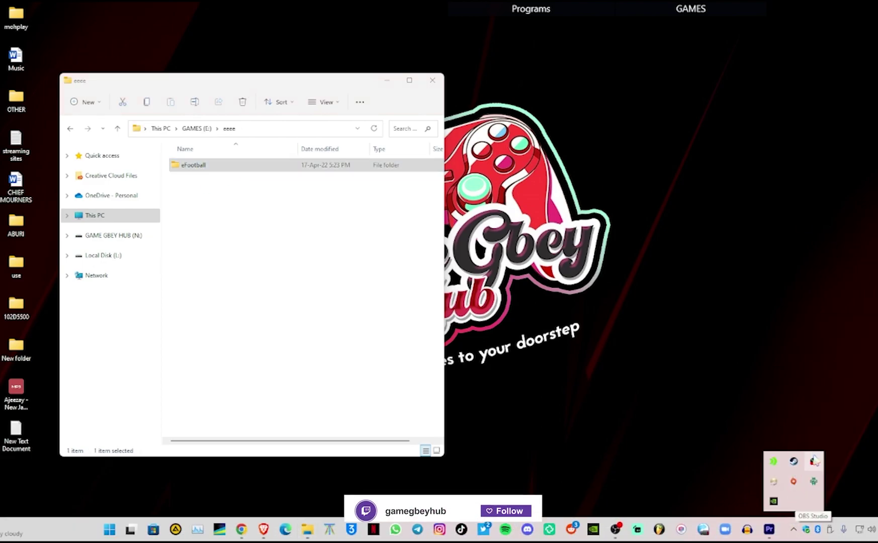
pyautogui.rightClick(754, 329)
pyautogui.click(778, 342)
# Paste the eFootball folder from "eeee" on the GAMES (E:) drive into E:\GAMES\SteamLibrary\steamapps\common
pyautogui.click(233, 167)
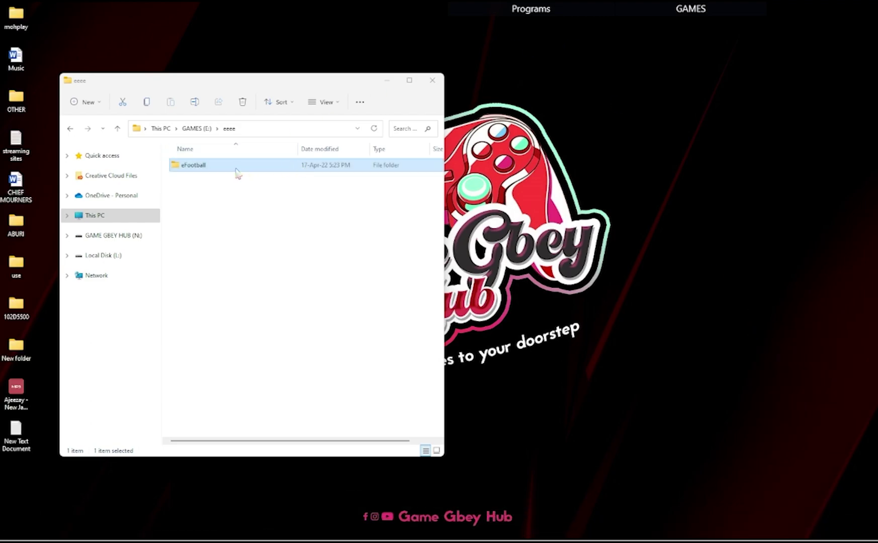
pyautogui.hotkey('ctrl', 'c')
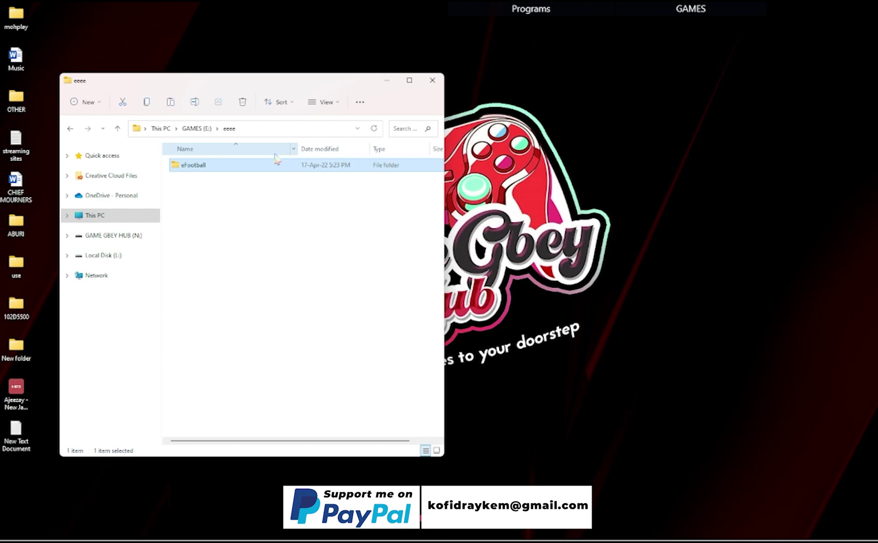
pyautogui.click(129, 214)
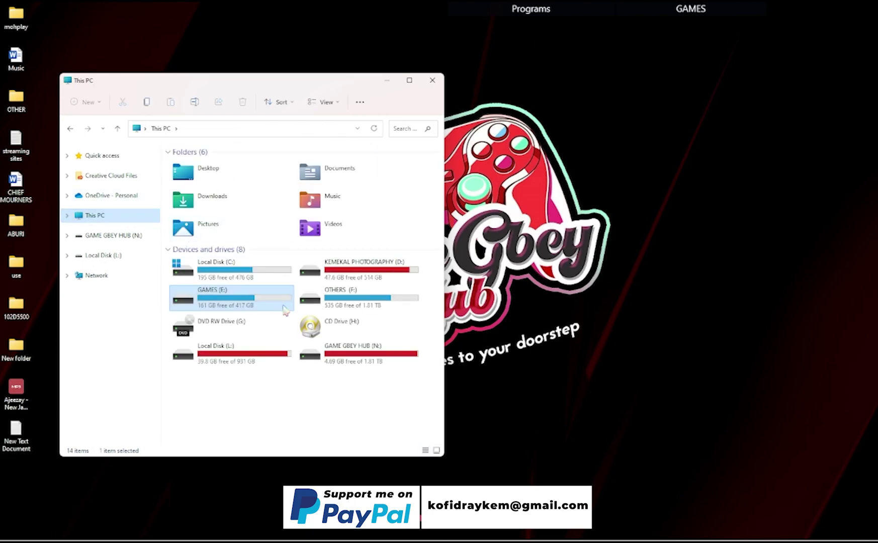
pyautogui.doubleClick(256, 302)
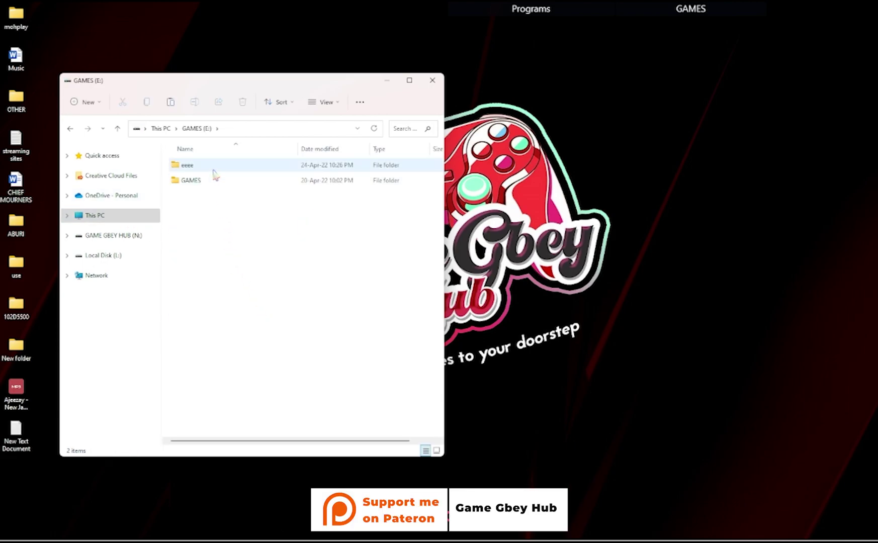
pyautogui.doubleClick(214, 182)
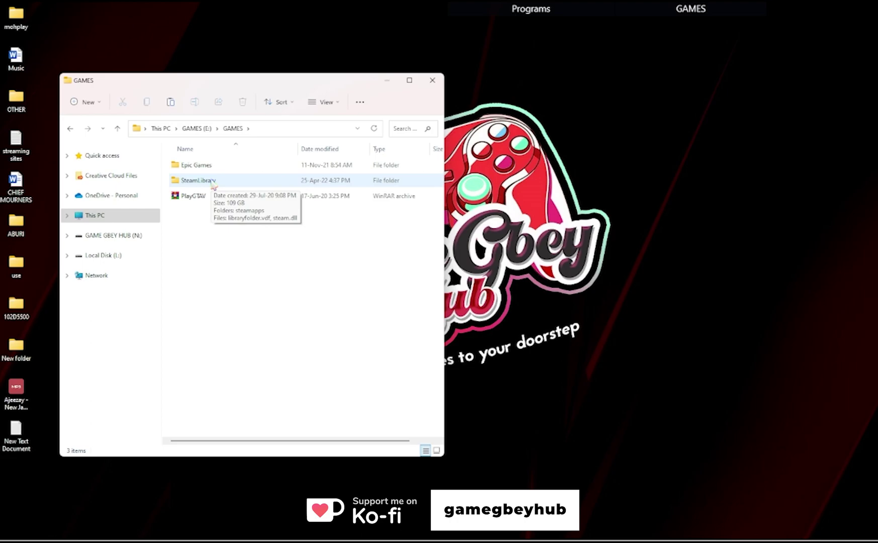
pyautogui.doubleClick(211, 182)
pyautogui.doubleClick(203, 166)
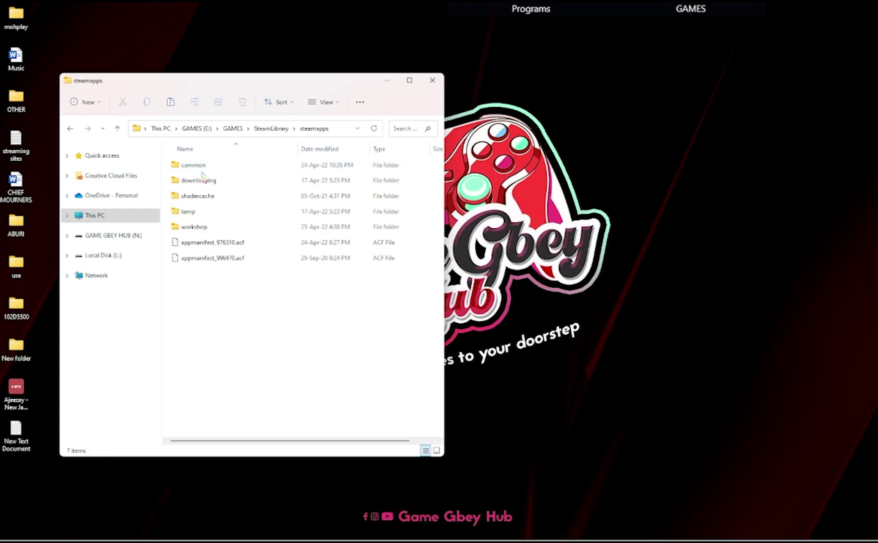
pyautogui.doubleClick(200, 168)
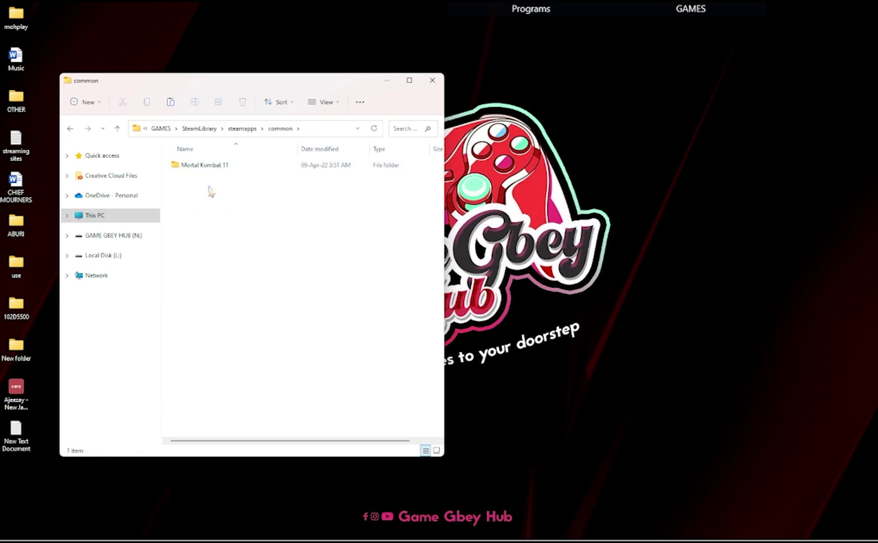
pyautogui.hotkey('ctrl', 'v')
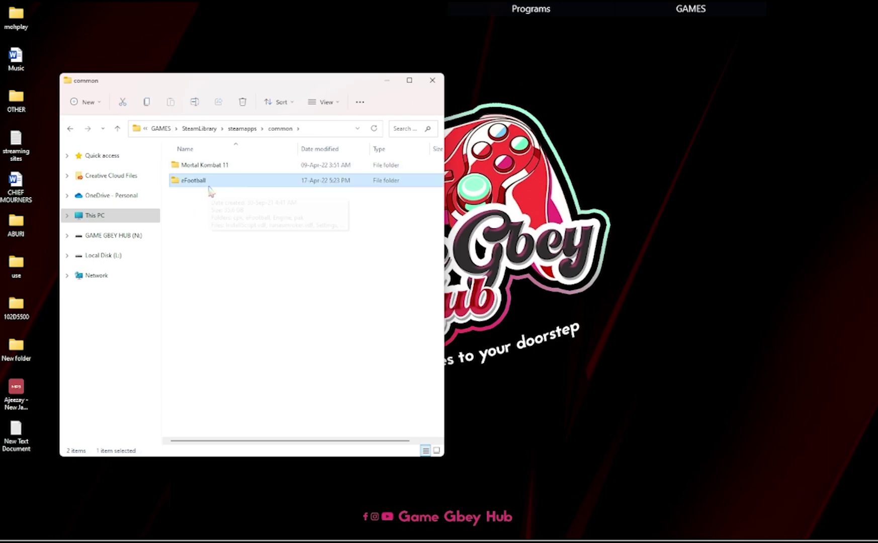
pyautogui.click(221, 169)
pyautogui.click(198, 202)
# Launch Steam from the desktop's GAMES group, close the news window, and show eFootball 2022 in the library
pyautogui.moveTo(556, 7)
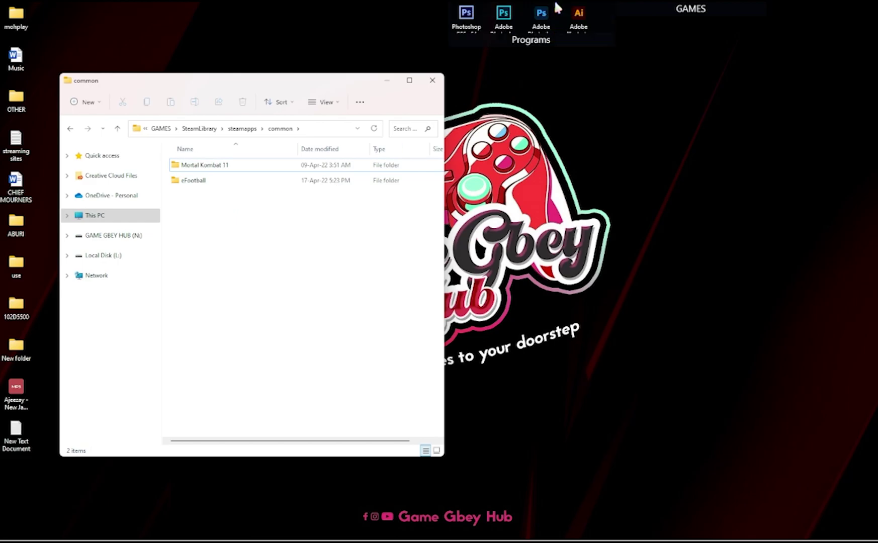
pyautogui.click(710, 16)
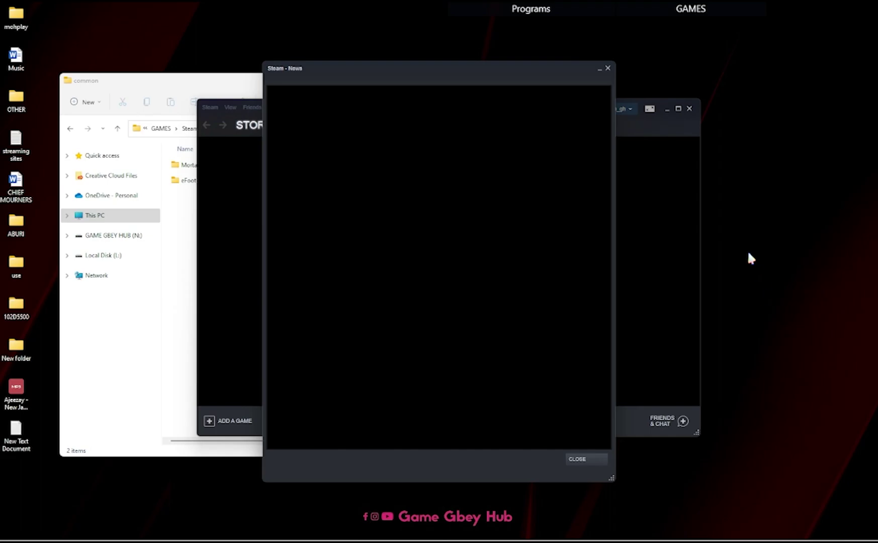
pyautogui.click(607, 68)
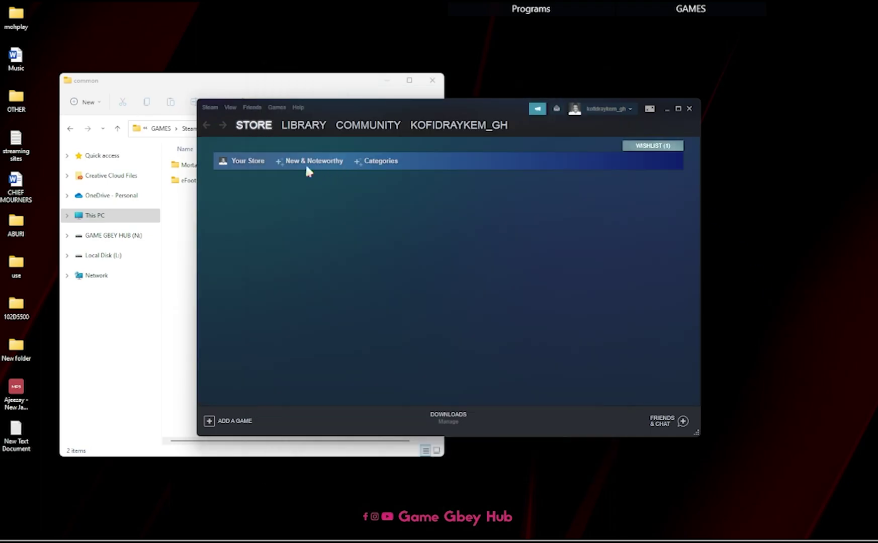
pyautogui.click(296, 136)
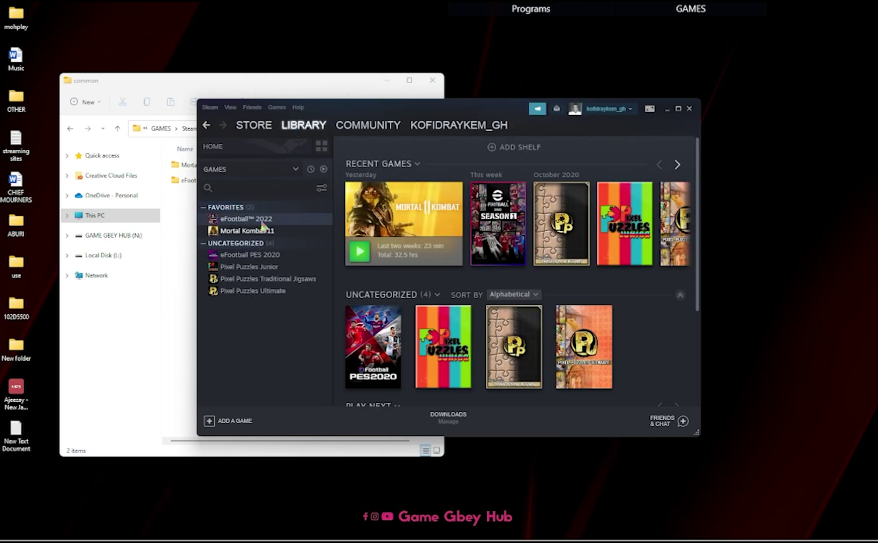
pyautogui.click(262, 221)
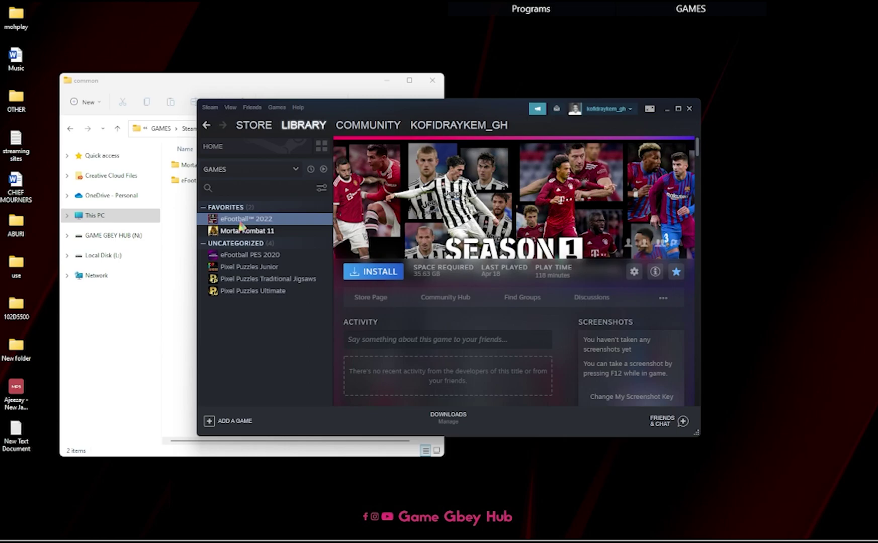
# Install eFootball 2022 under E:\GAMES\SteamLibrary and finish the installation with its final page set not to show again
pyautogui.click(375, 277)
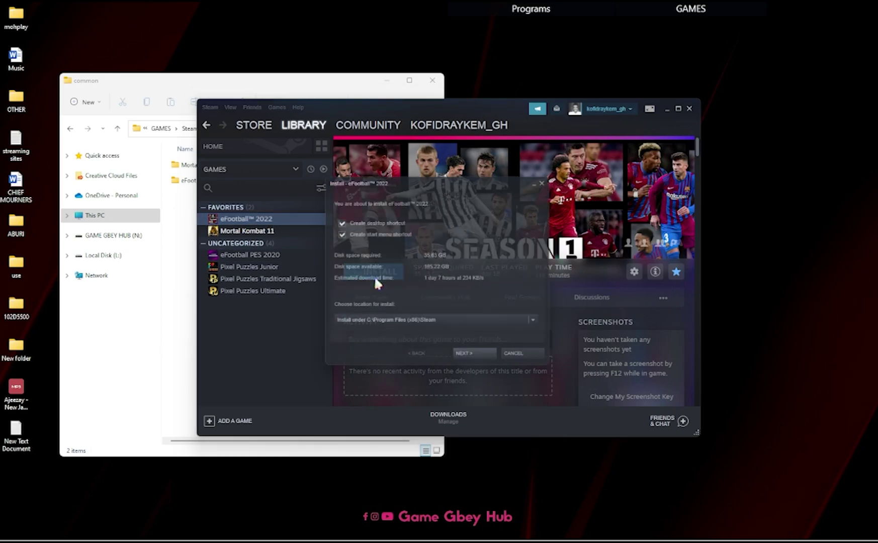
pyautogui.click(537, 324)
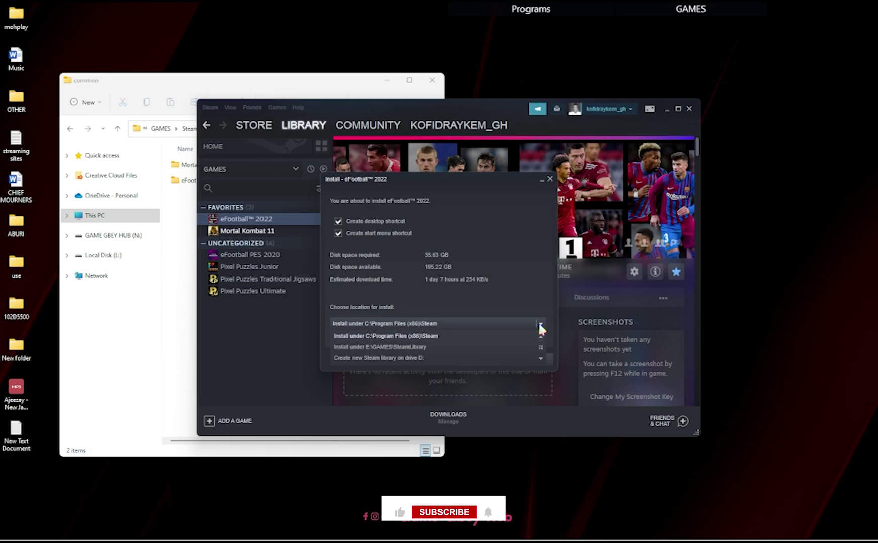
pyautogui.click(413, 348)
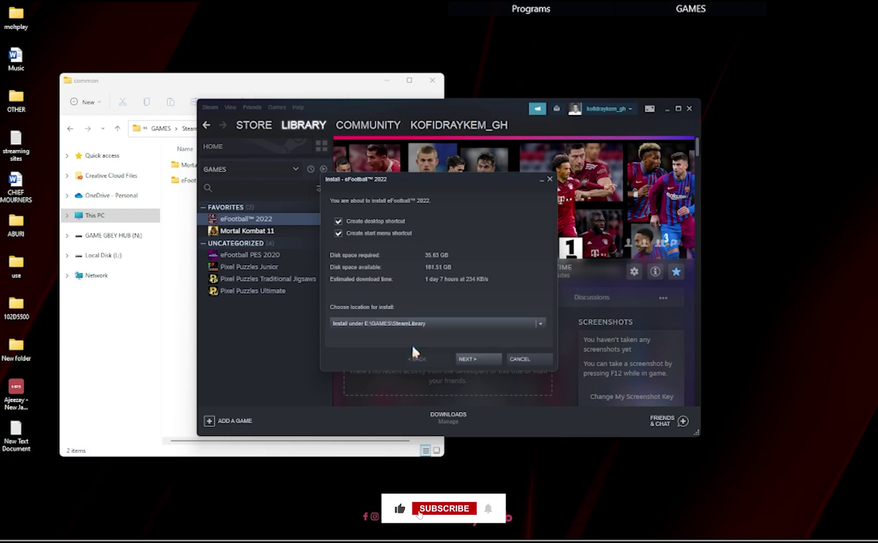
pyautogui.click(474, 358)
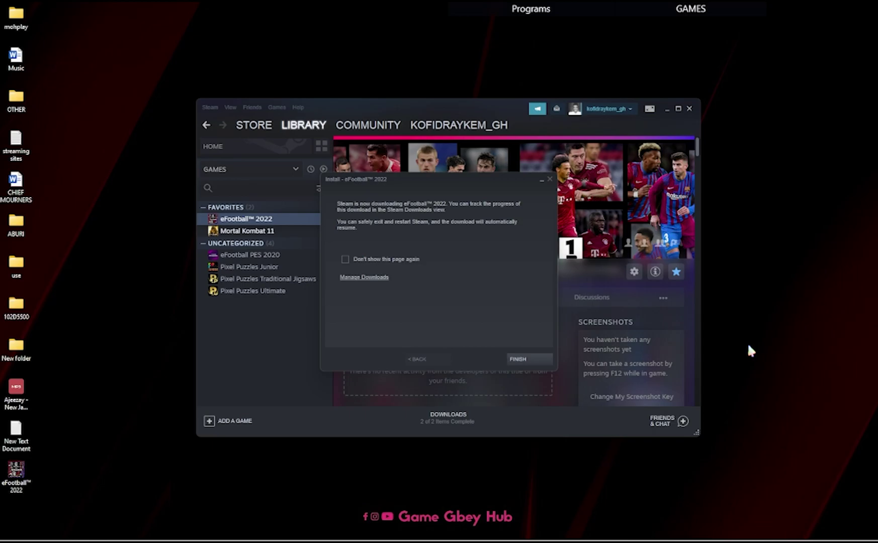
pyautogui.click(405, 258)
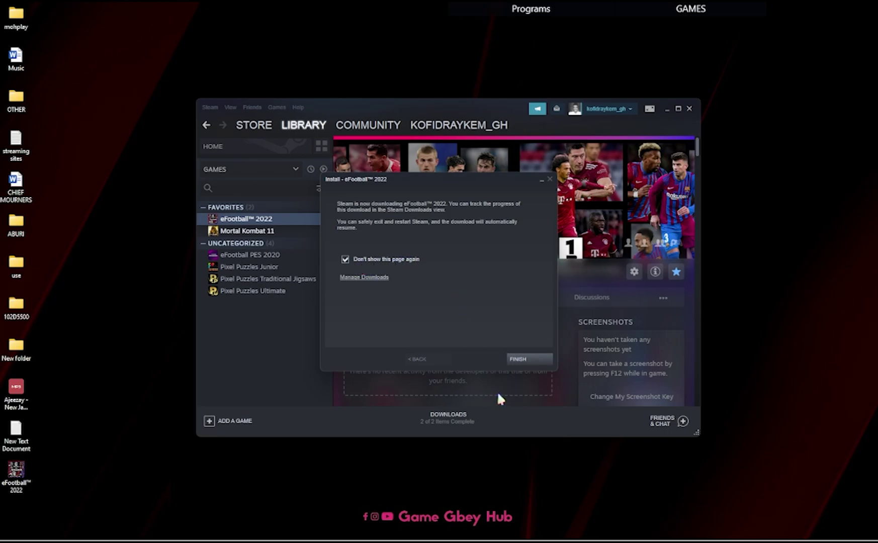
pyautogui.click(525, 360)
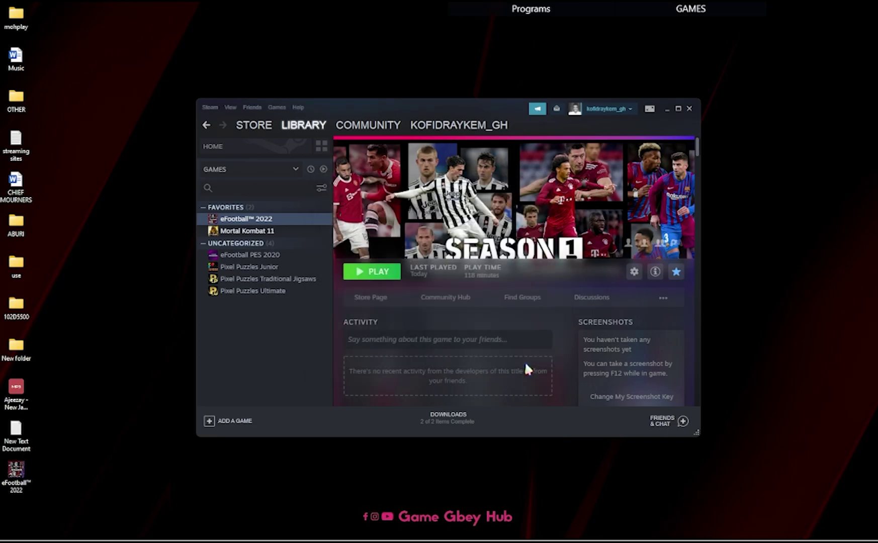
# Start eFootball 2022 from the Steam library and continue past the login bonus
pyautogui.click(392, 277)
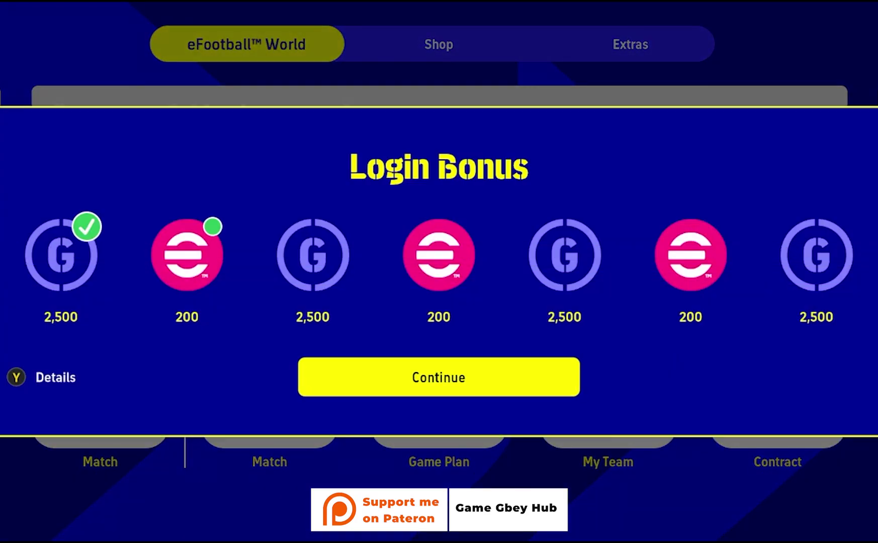
pyautogui.press('Return')
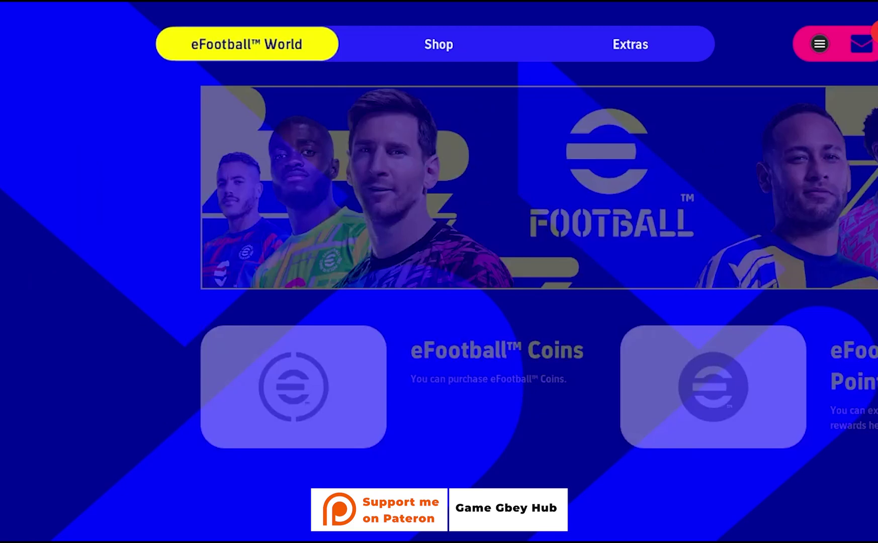
# Glance at the Shop section, return to eFootball World, and quit the game with confirmation
pyautogui.press('Right')
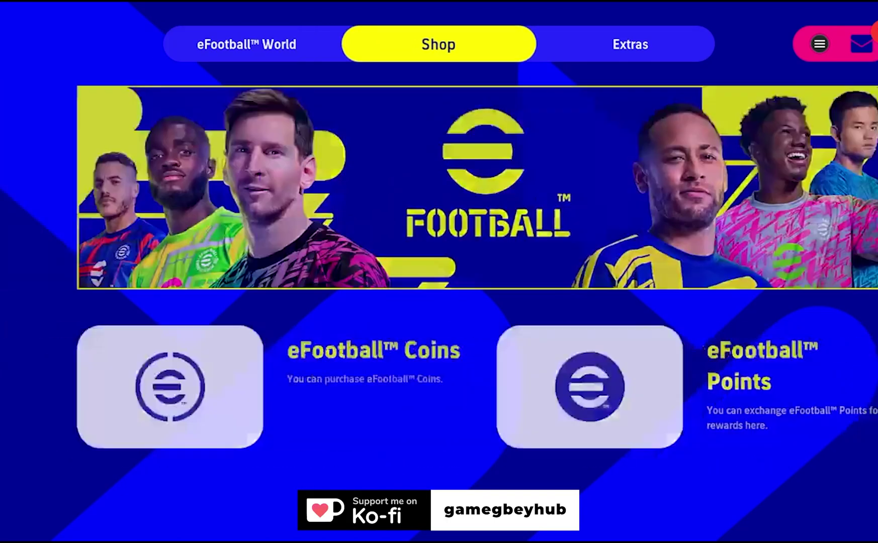
pyautogui.press('Left')
pyautogui.press('Down')
pyautogui.press('Right')
pyautogui.press('Right')
pyautogui.press('Right')
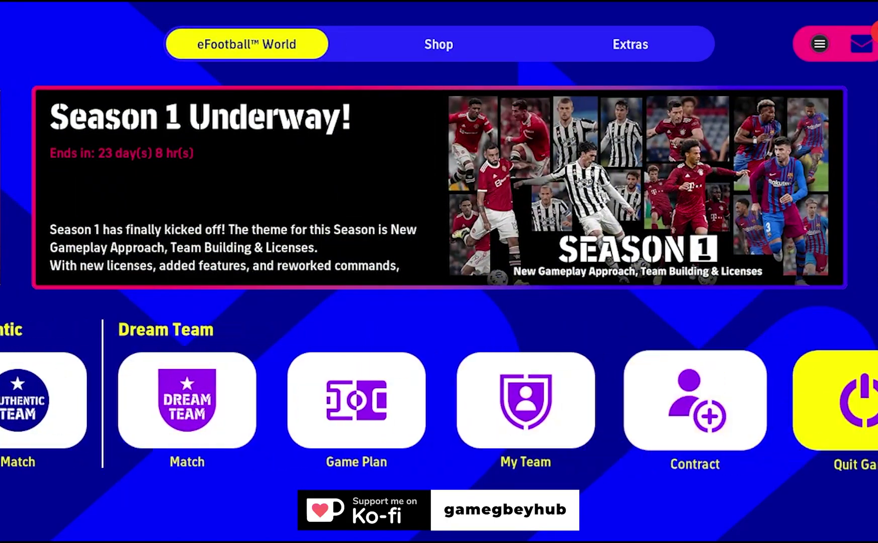
pyautogui.press('Return')
pyautogui.press('Up')
pyautogui.press('Return')
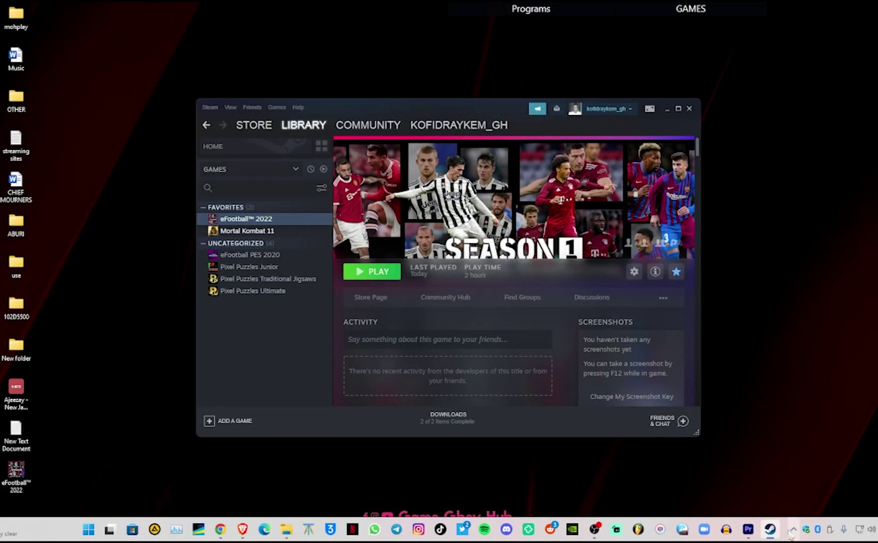
pyautogui.click(792, 530)
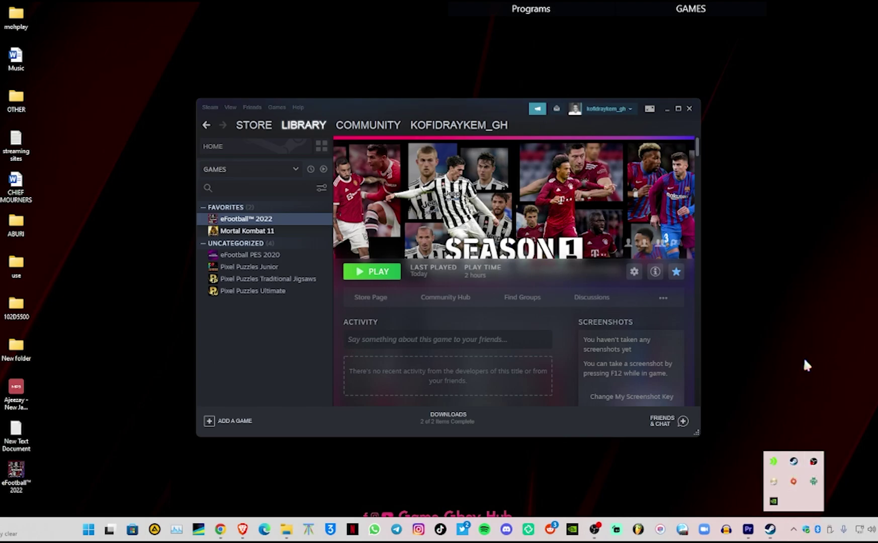
pyautogui.click(799, 533)
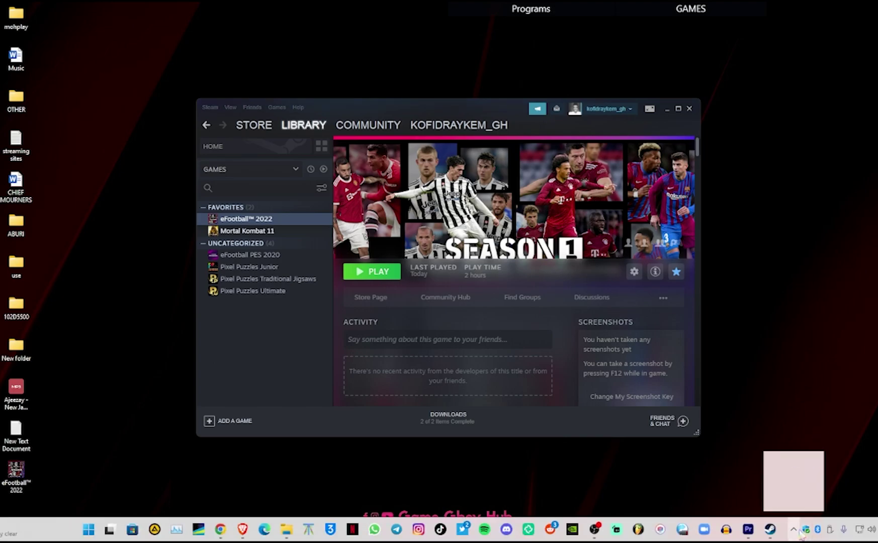